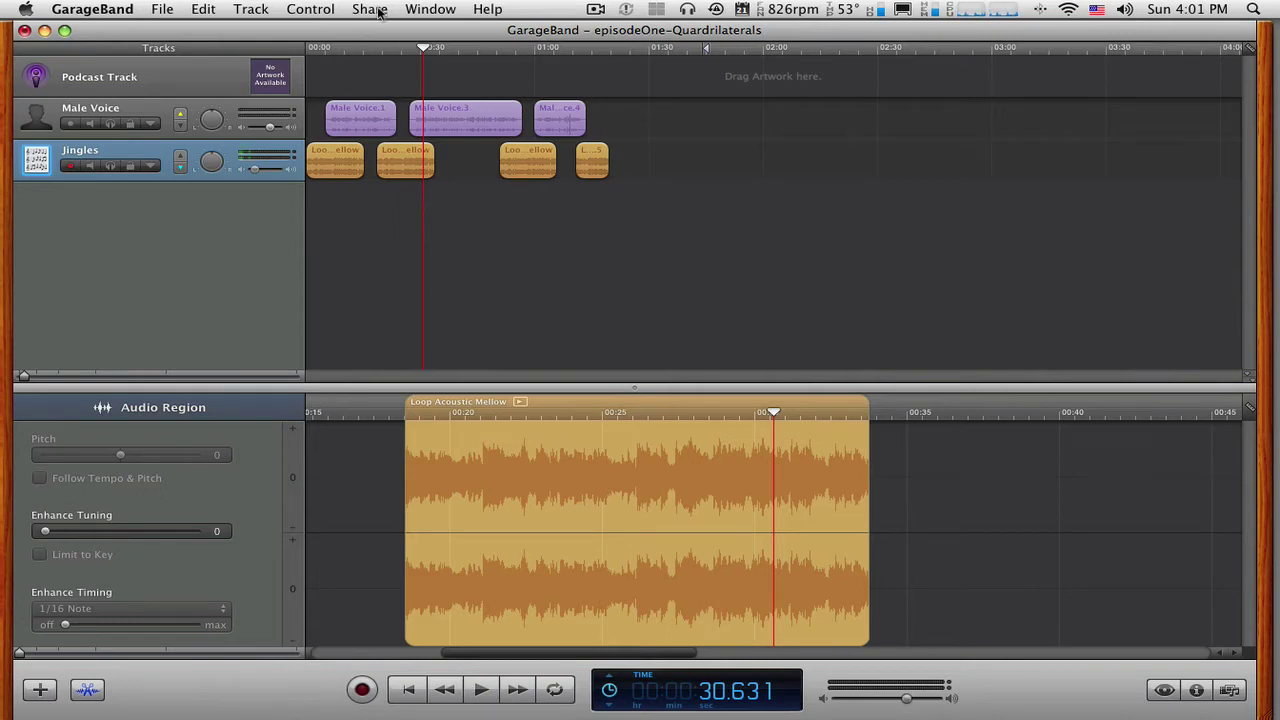
# Return the playhead to the start and export the song to disk using MP3 Encoder at Higher Quality
pyautogui.moveTo(423, 50); pyautogui.dragTo(309, 54)
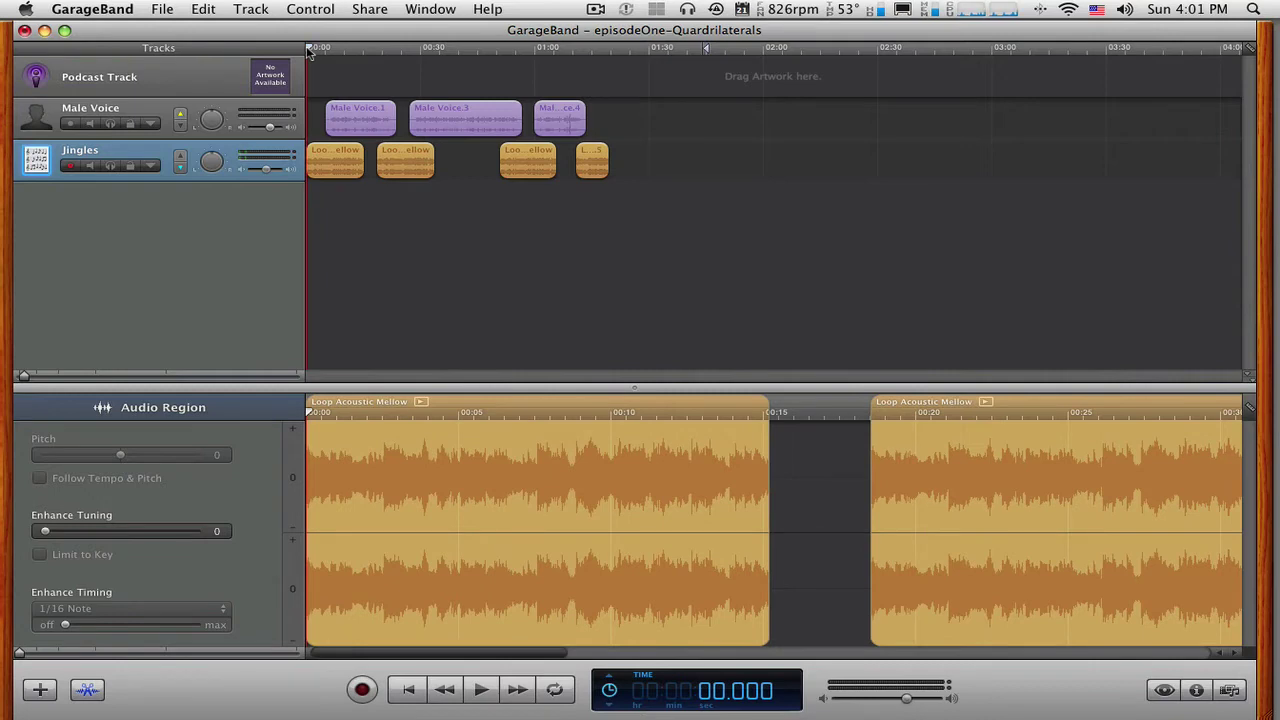
pyautogui.click(376, 12)
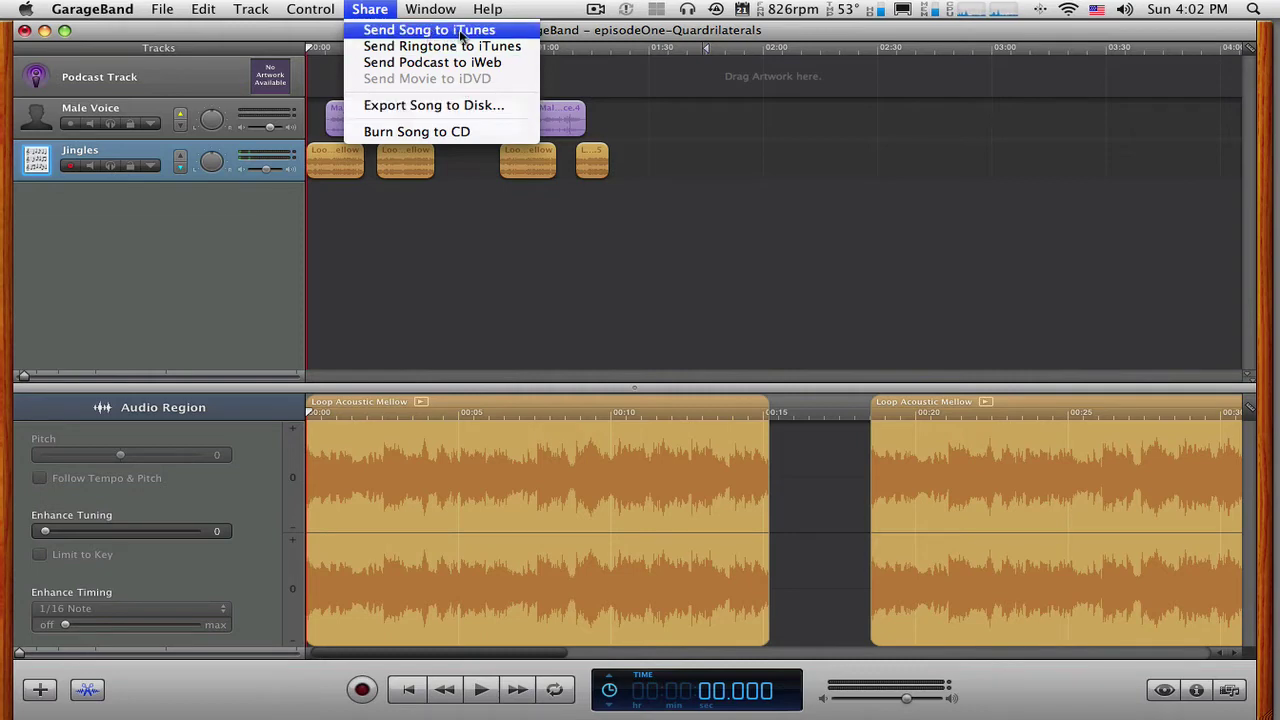
pyautogui.click(428, 107)
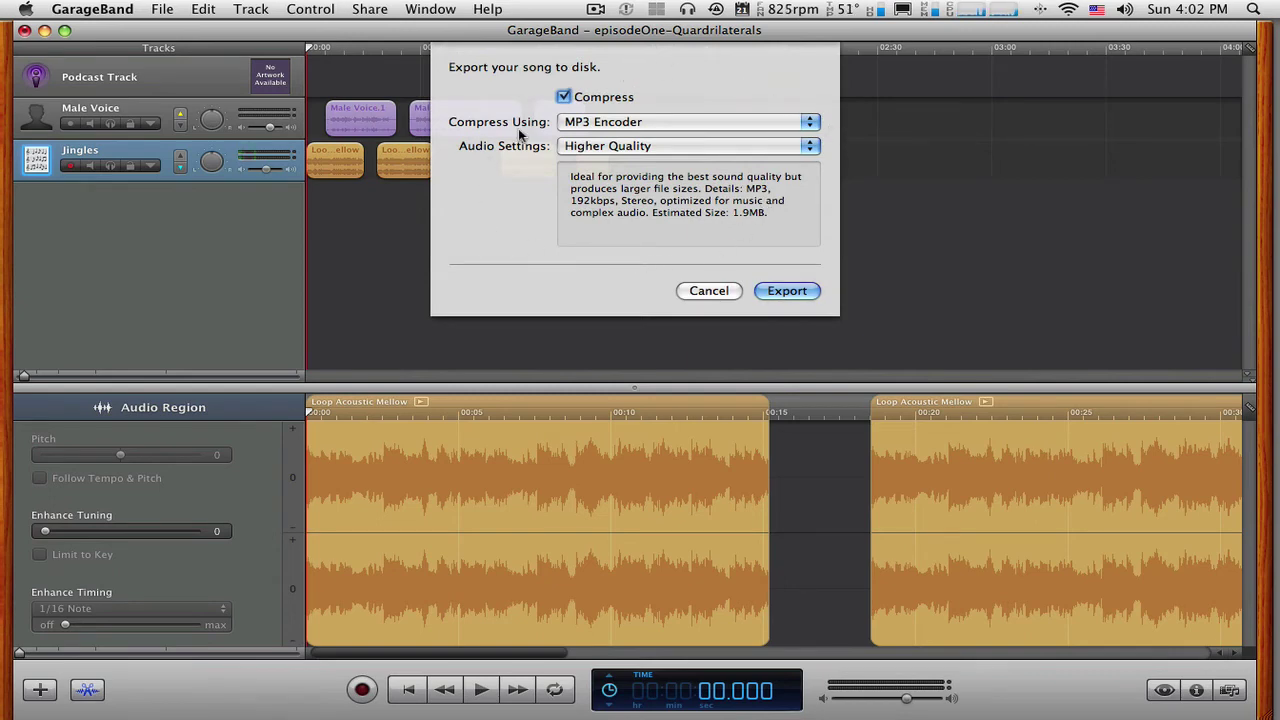
pyautogui.click(568, 122)
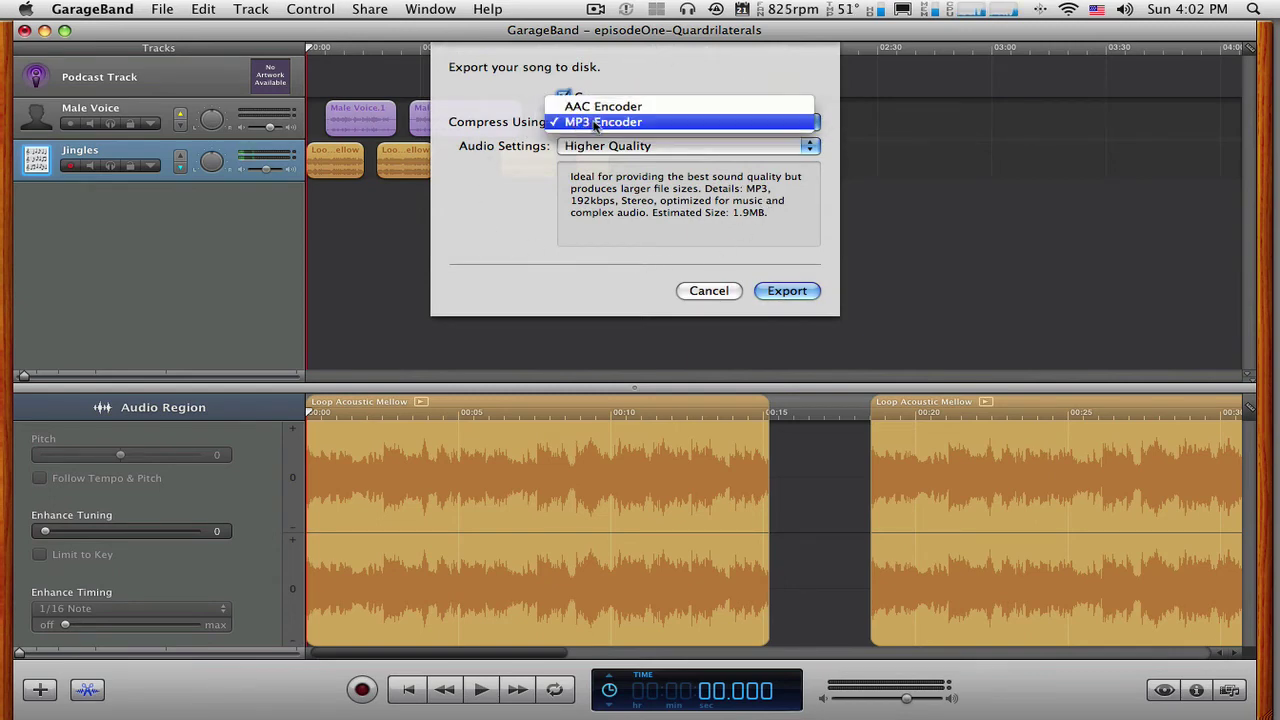
pyautogui.click(610, 123)
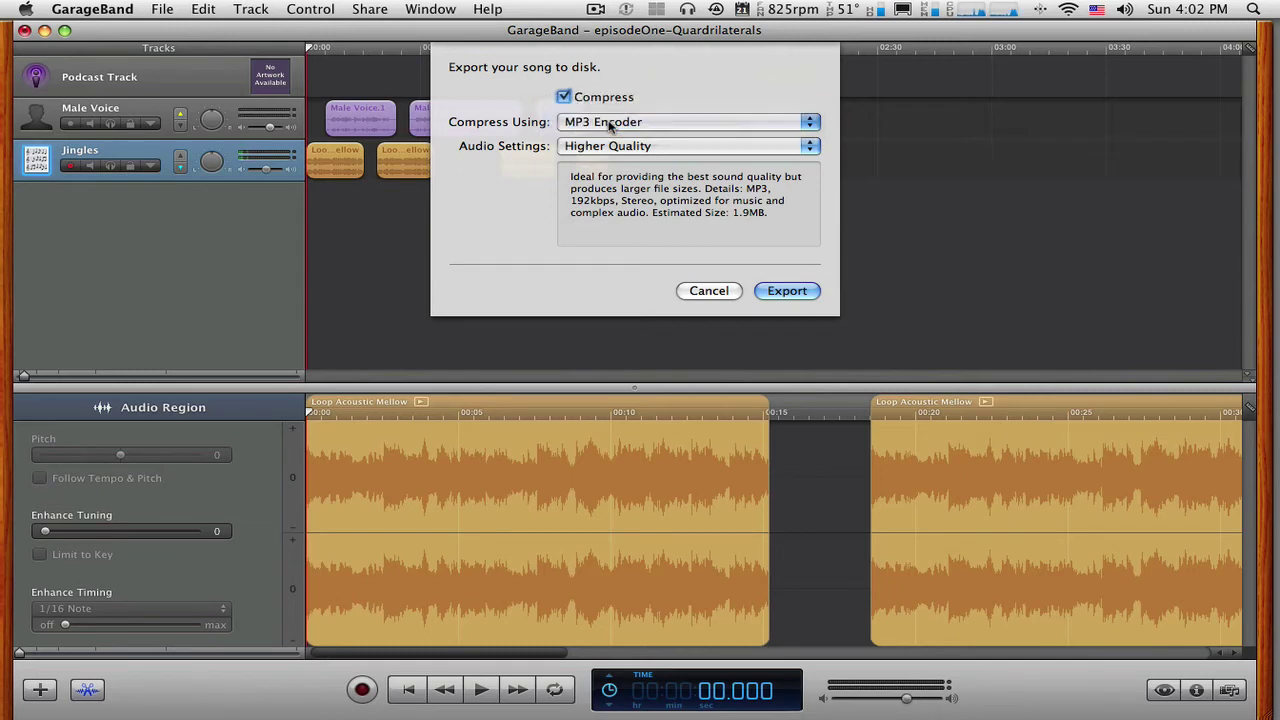
pyautogui.click(810, 146)
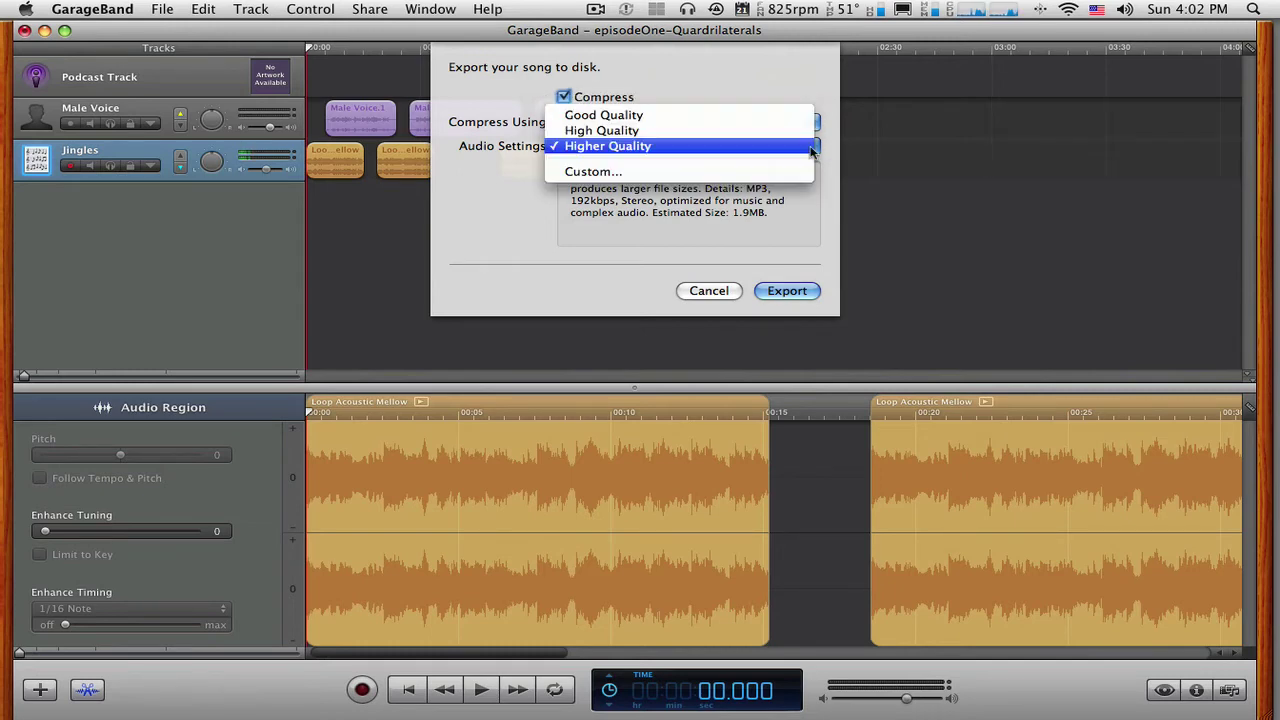
pyautogui.click(630, 148)
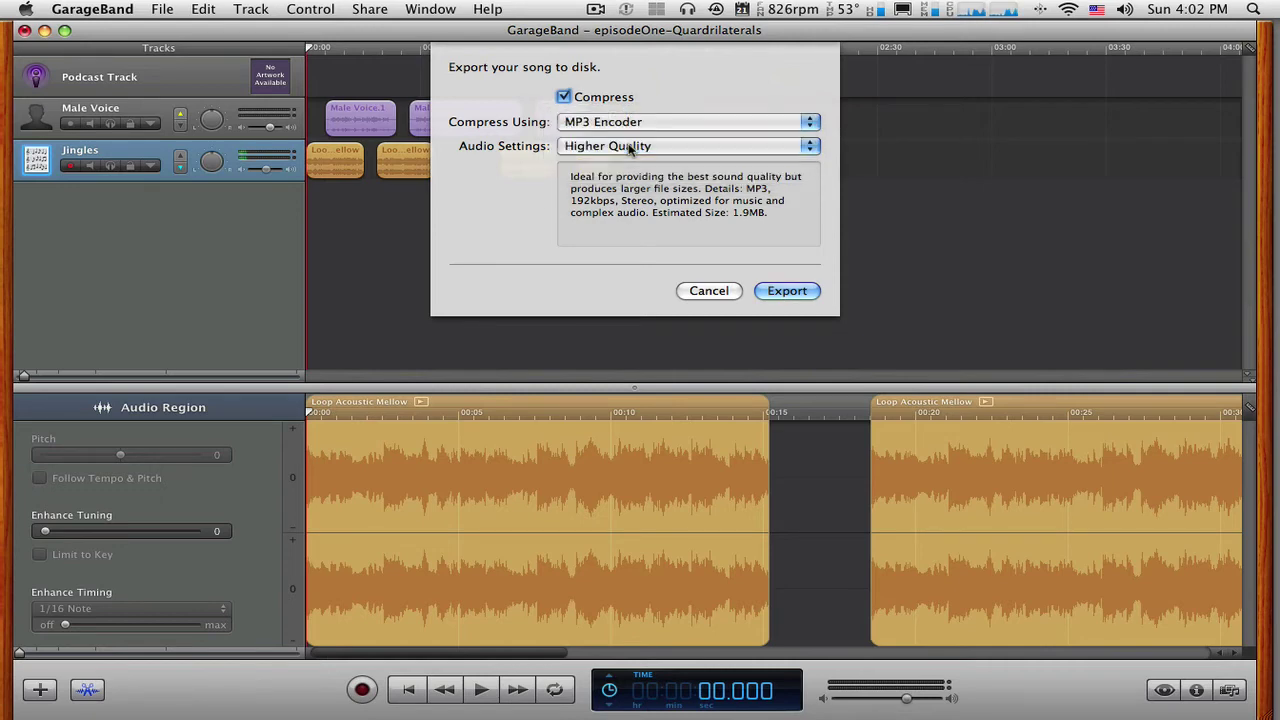
pyautogui.click(767, 289)
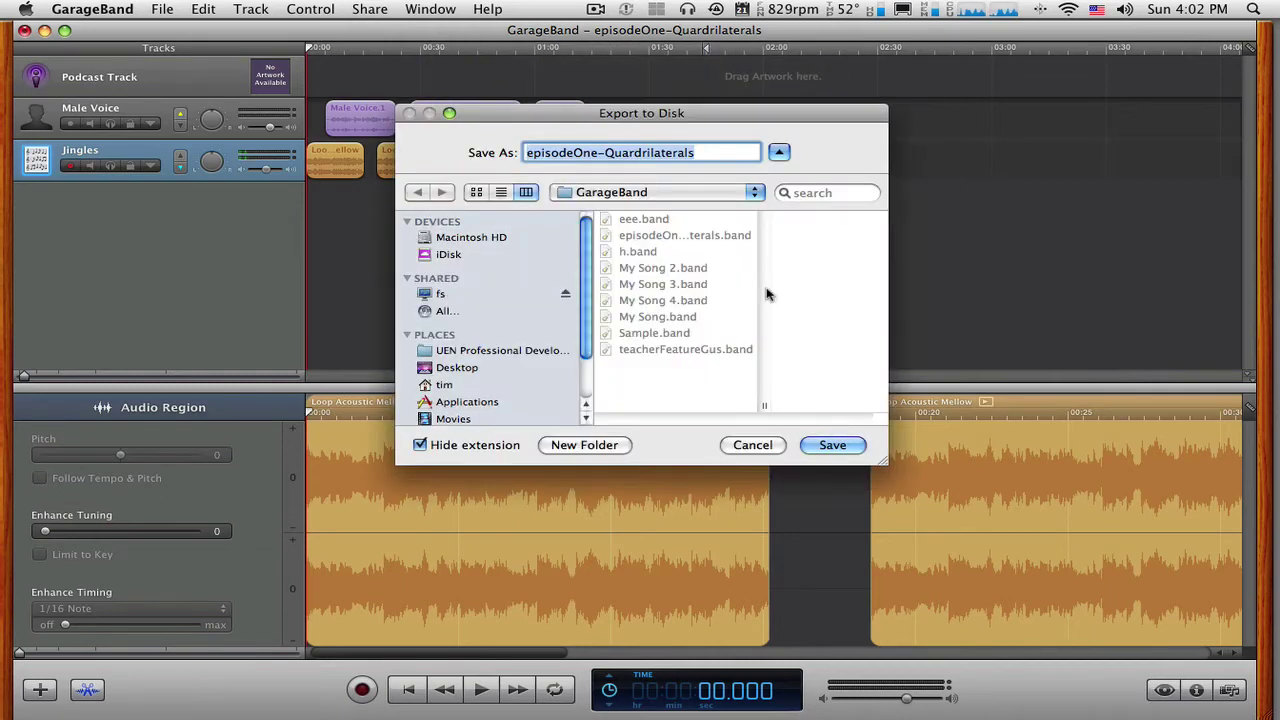
# Save the export as episodeOne-Quardrilaterals in a new Desktop folder named with the owner's first name followed by "'sPodcast"
pyautogui.click(445, 388)
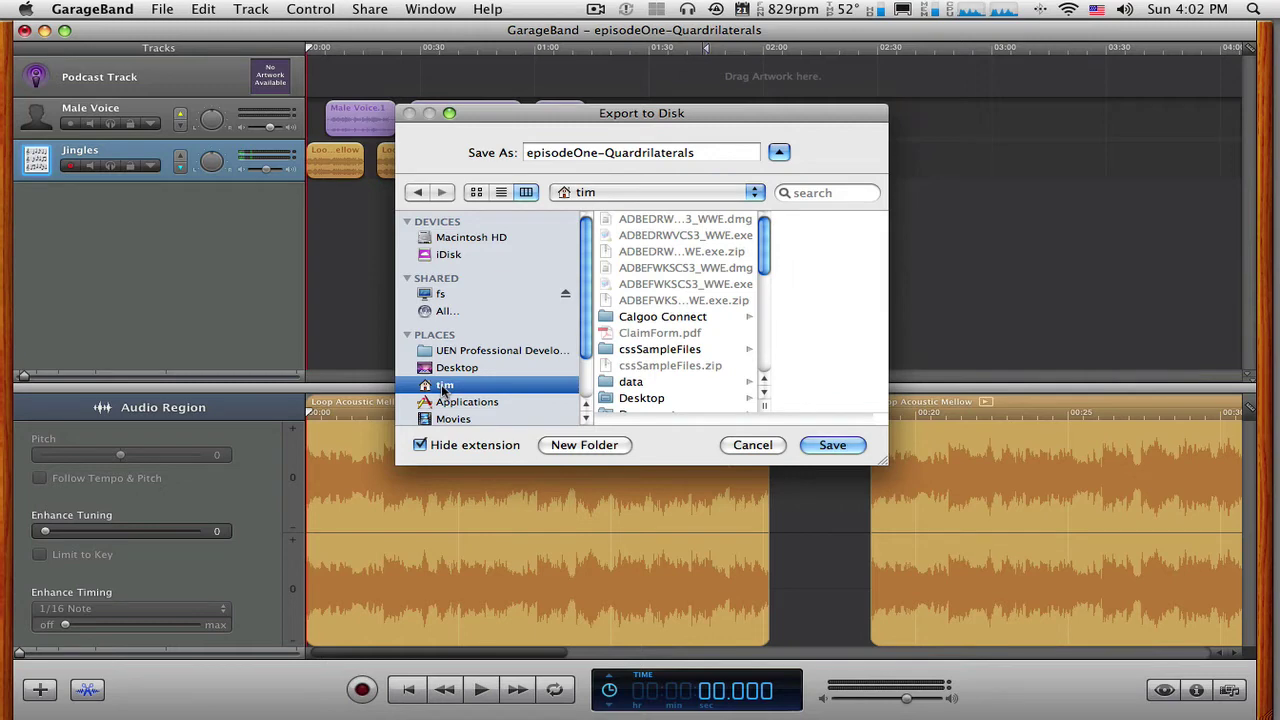
pyautogui.click(491, 368)
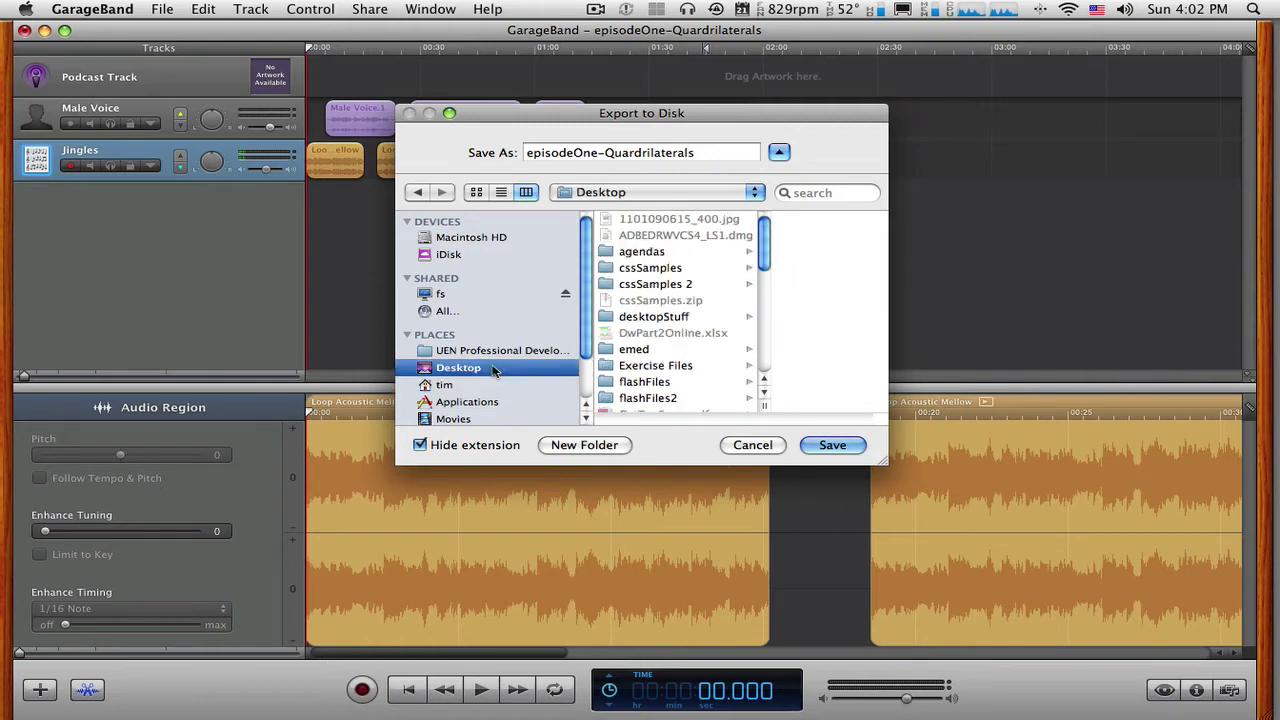
pyautogui.click(600, 447)
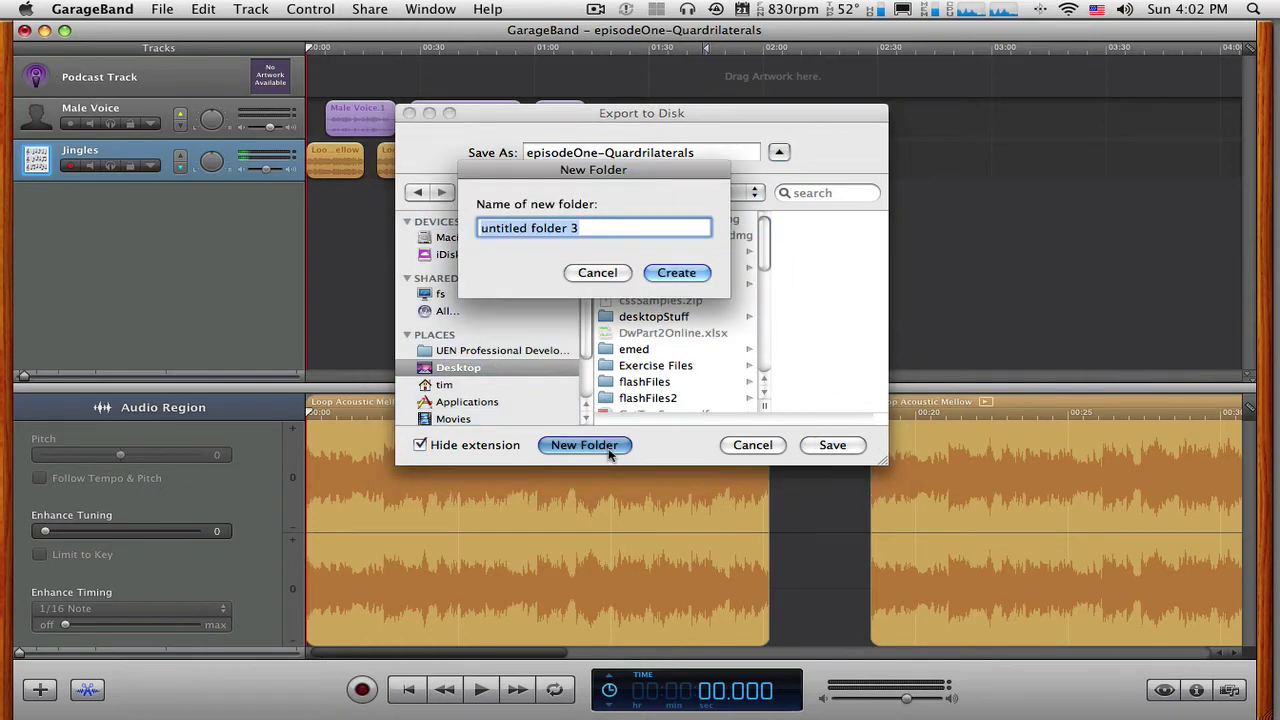
pyautogui.write('tim')
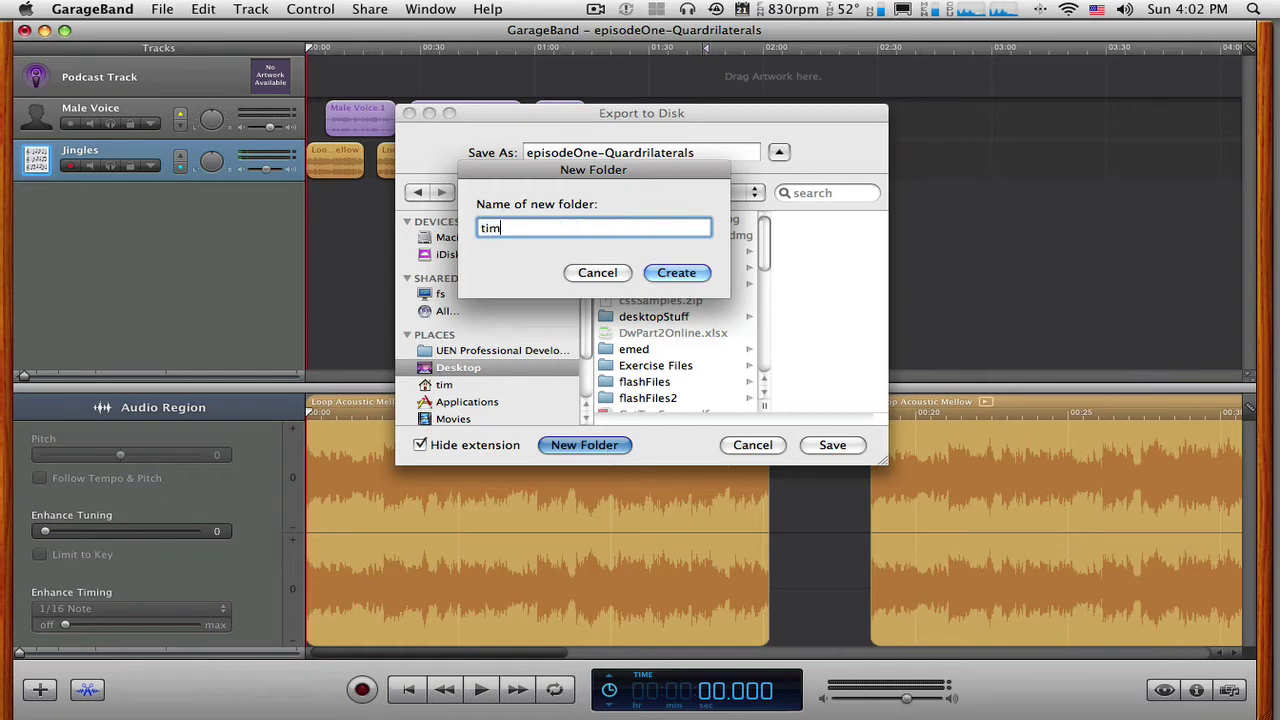
pyautogui.write("'sPodcast")
pyautogui.click(677, 273)
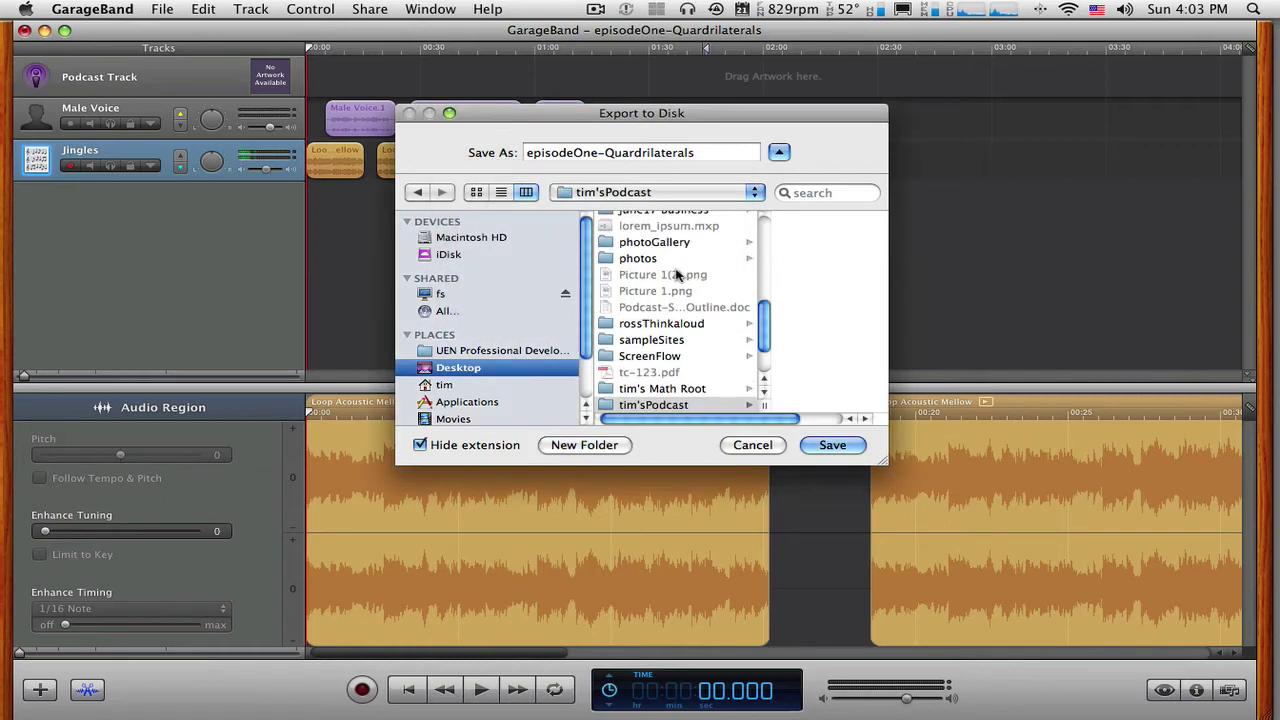
pyautogui.click(656, 404)
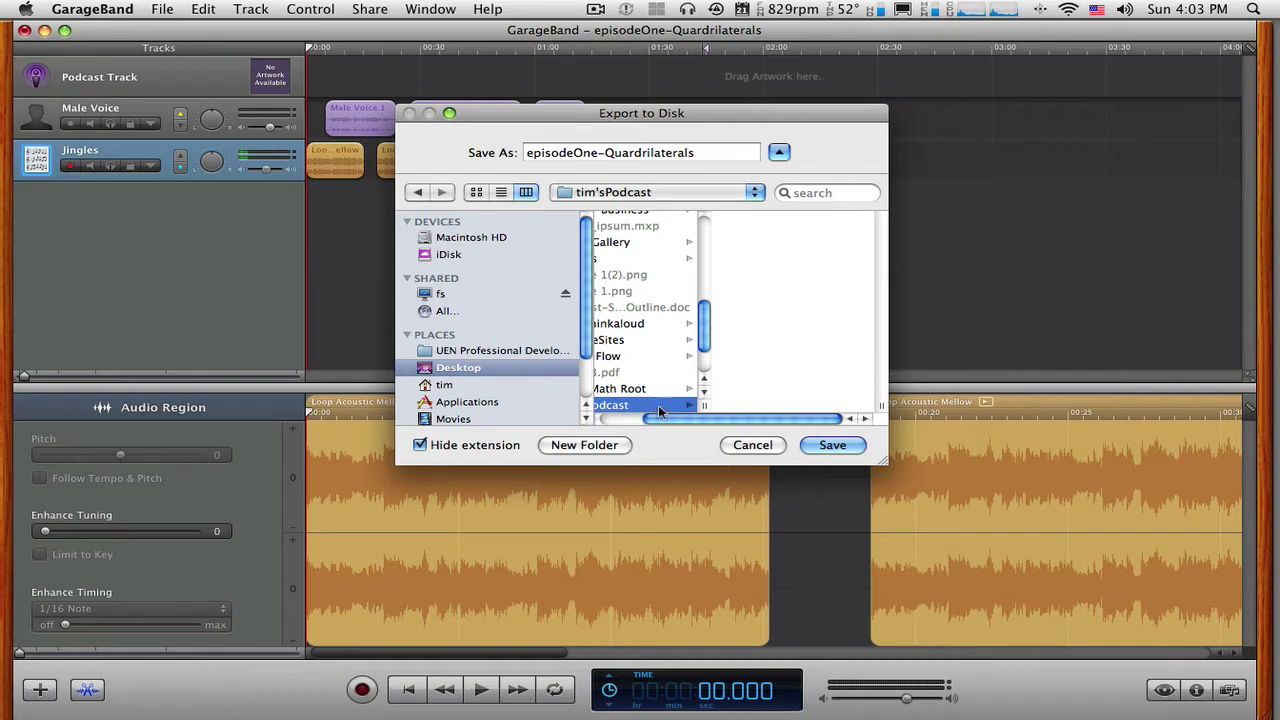
pyautogui.click(828, 449)
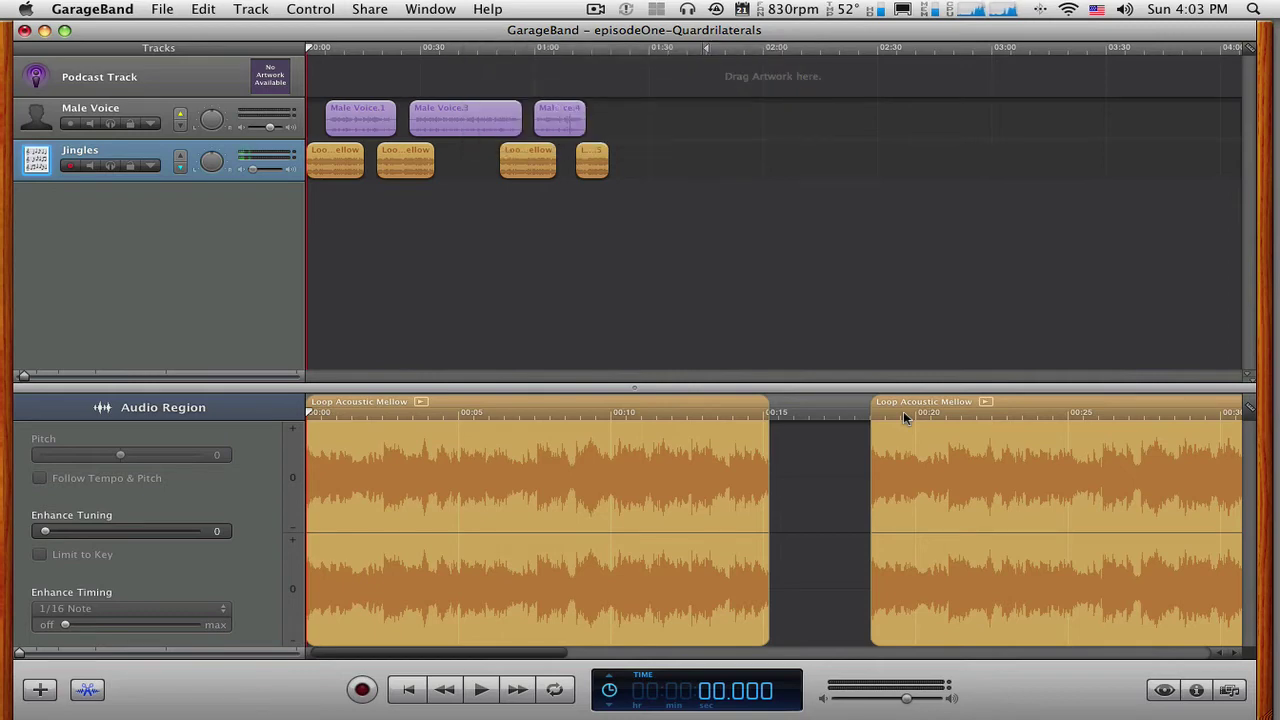
# Switch to Finder and locate episodeOne-Quardrilaterals.mp3 in the new podcast folder on the Desktop, widening the column to show its full name
pyautogui.press('super+Tab')
pyautogui.press('super+Tab')
pyautogui.press('super+Tab')
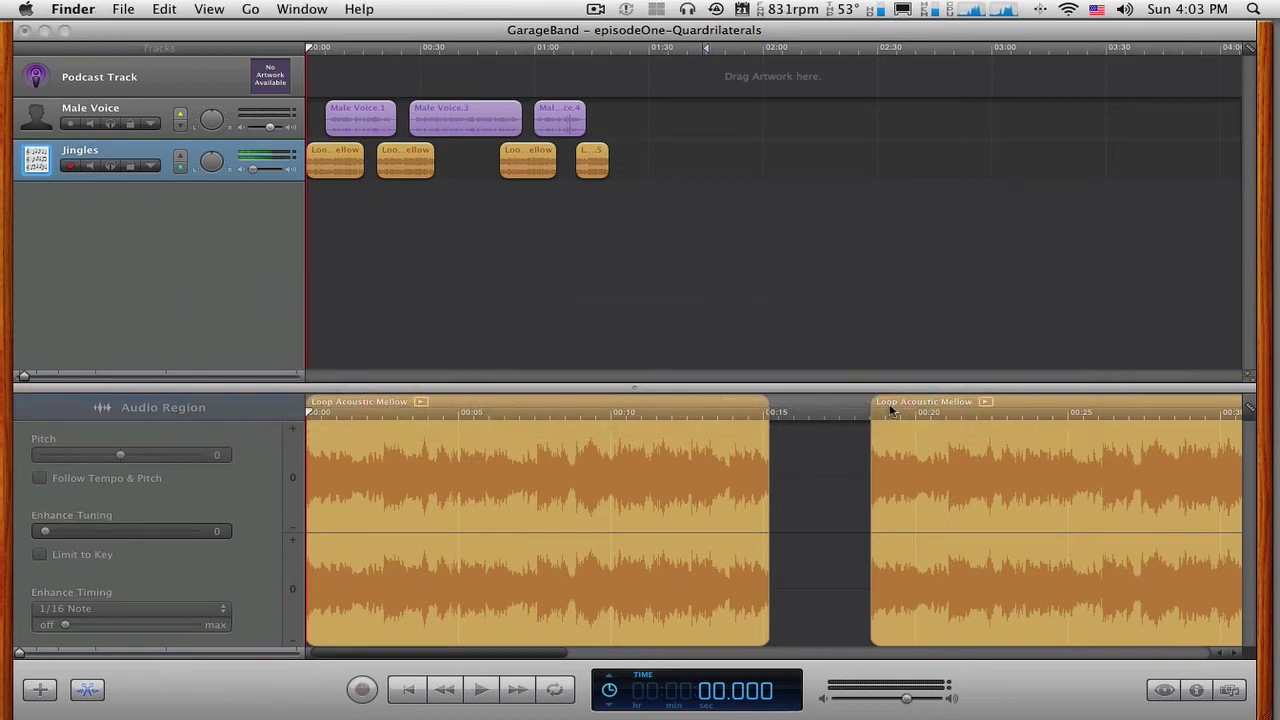
pyautogui.press('super+n')
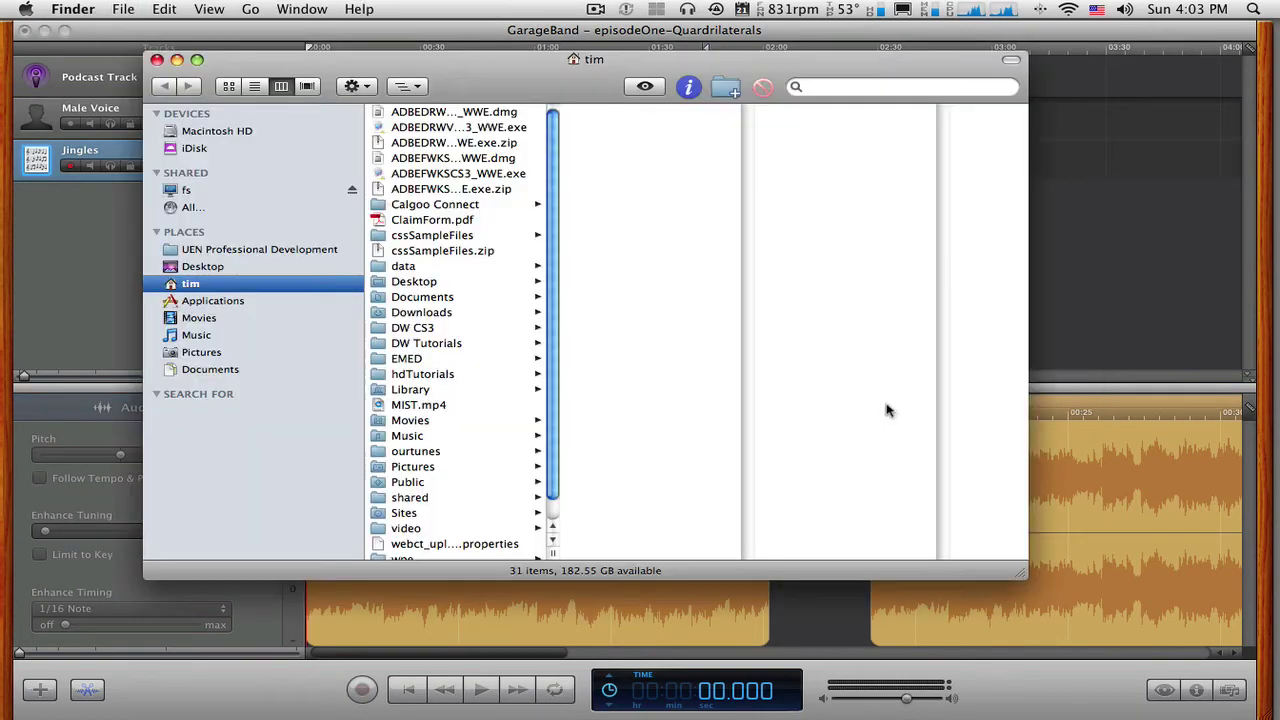
pyautogui.click(238, 267)
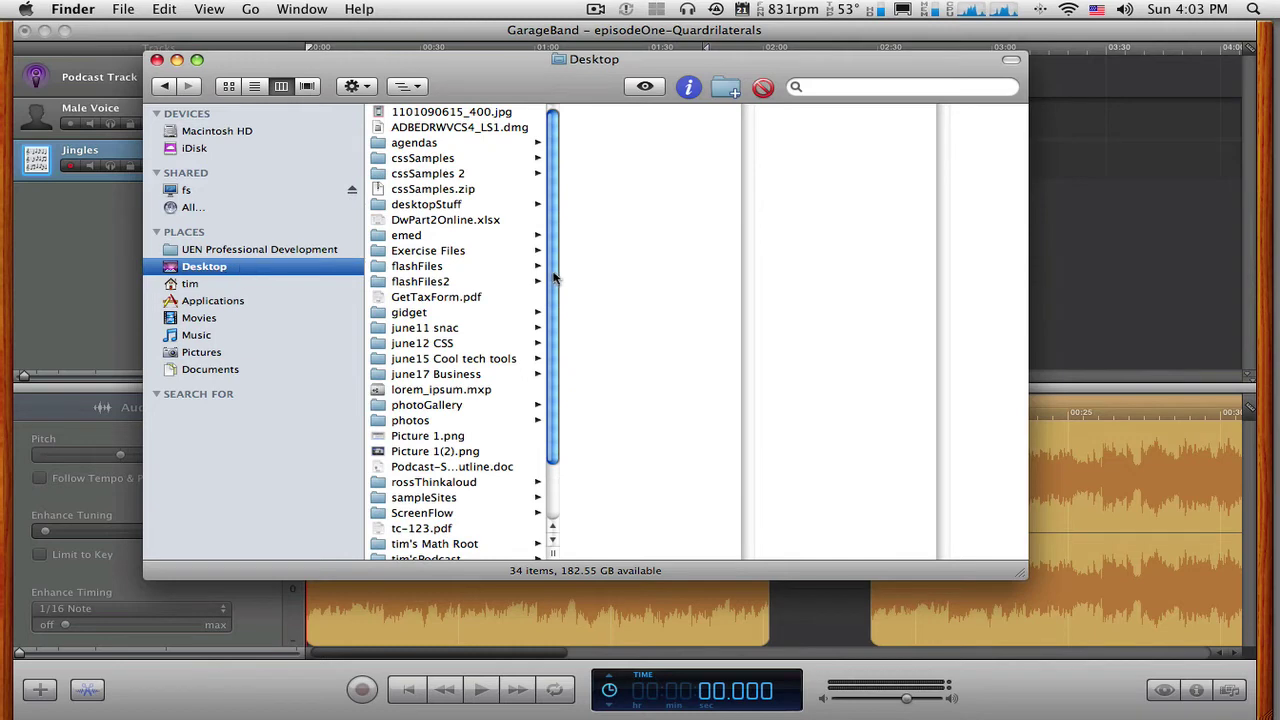
pyautogui.moveTo(555, 279); pyautogui.dragTo(550, 363)
pyautogui.click(453, 492)
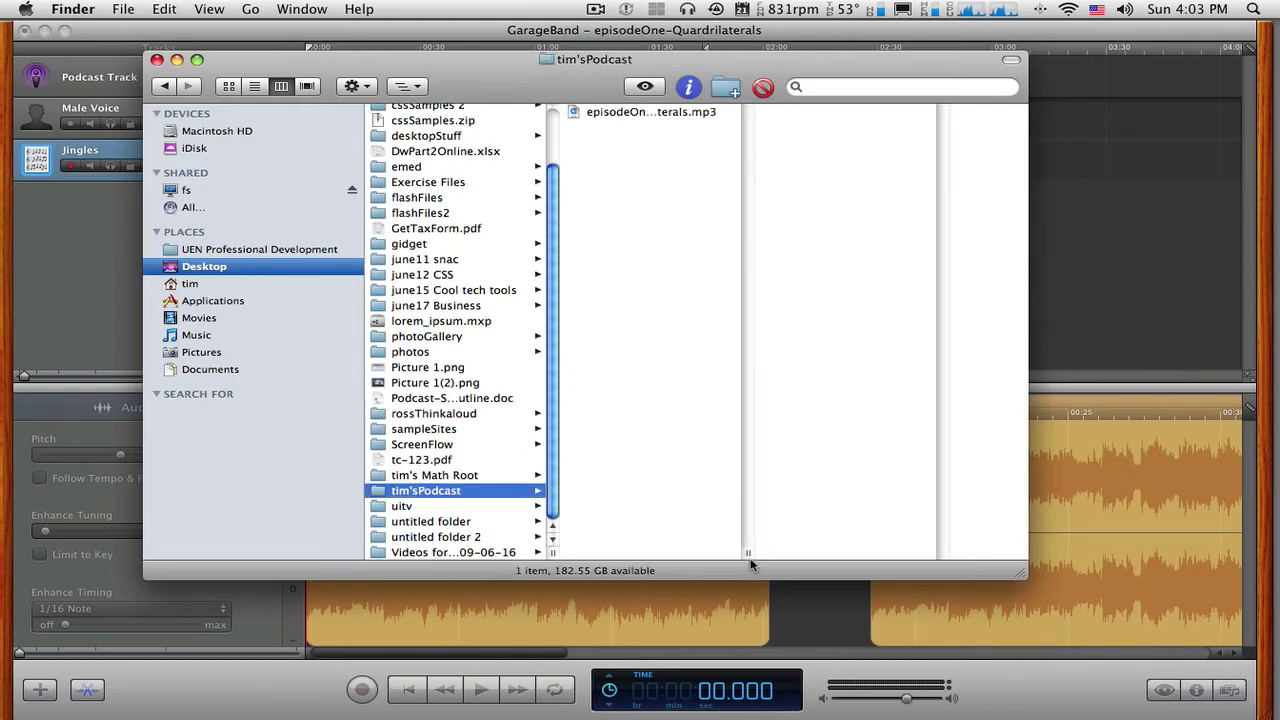
pyautogui.moveTo(748, 556); pyautogui.dragTo(851, 557)
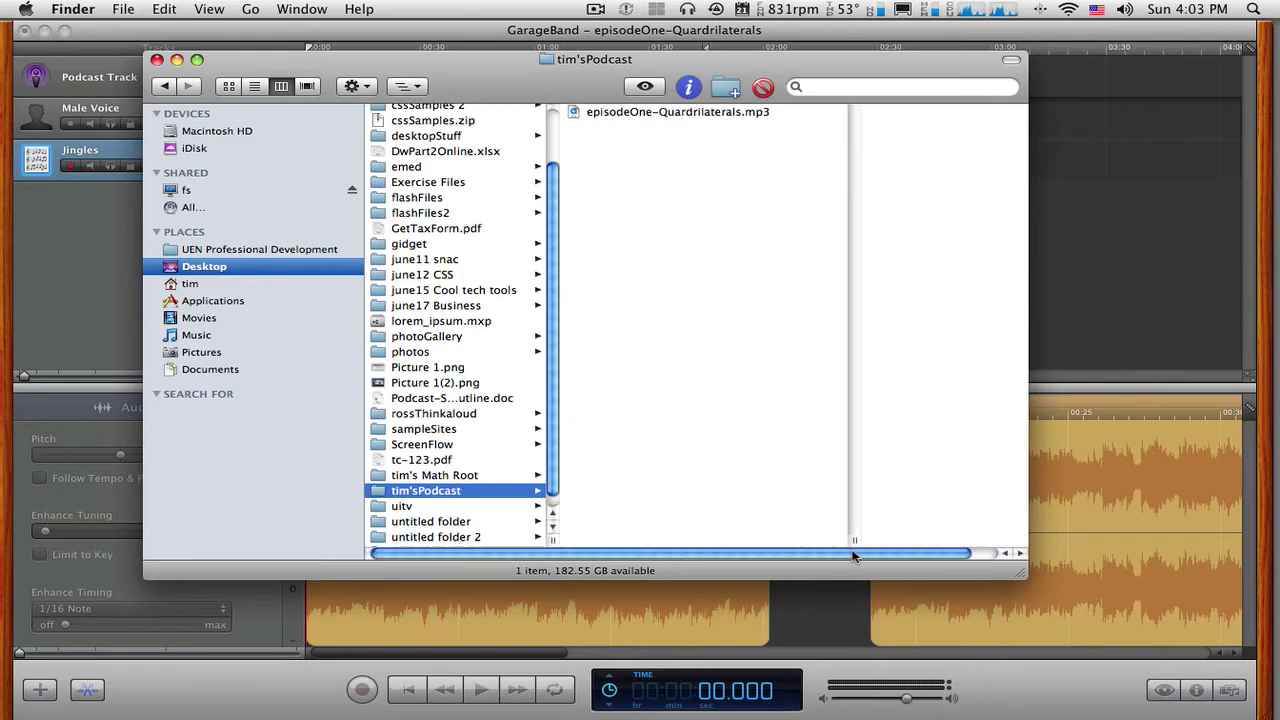
pyautogui.click(592, 117)
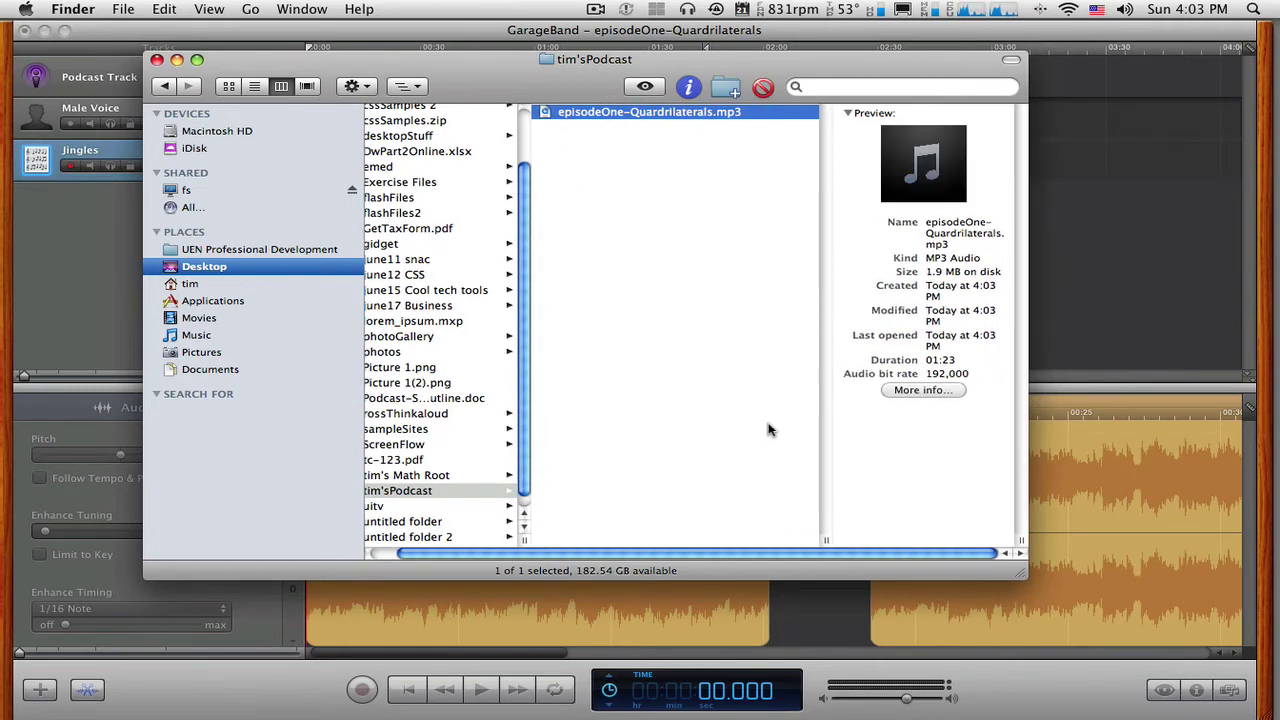
# Open episodeOne-Quardrilaterals.mp3 in QuickTime Player, listen to part of it, and close the player window
pyautogui.doubleClick(723, 117)
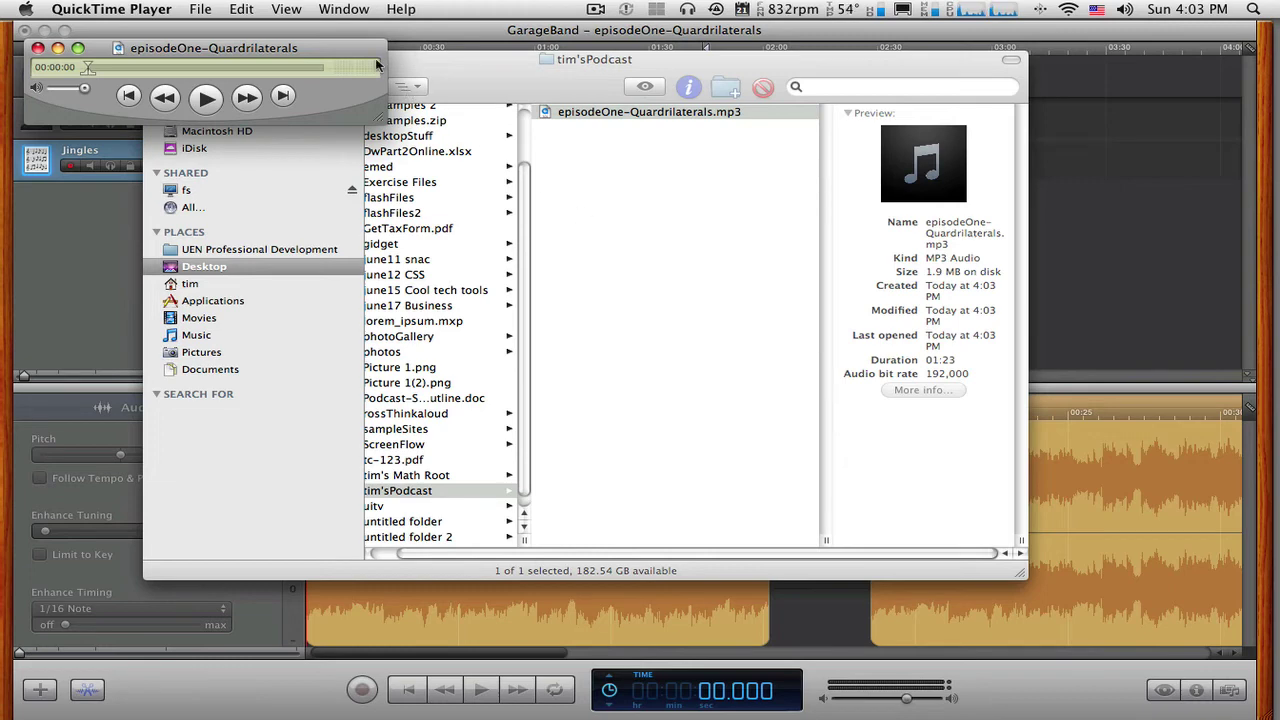
pyautogui.moveTo(363, 47); pyautogui.dragTo(815, 231)
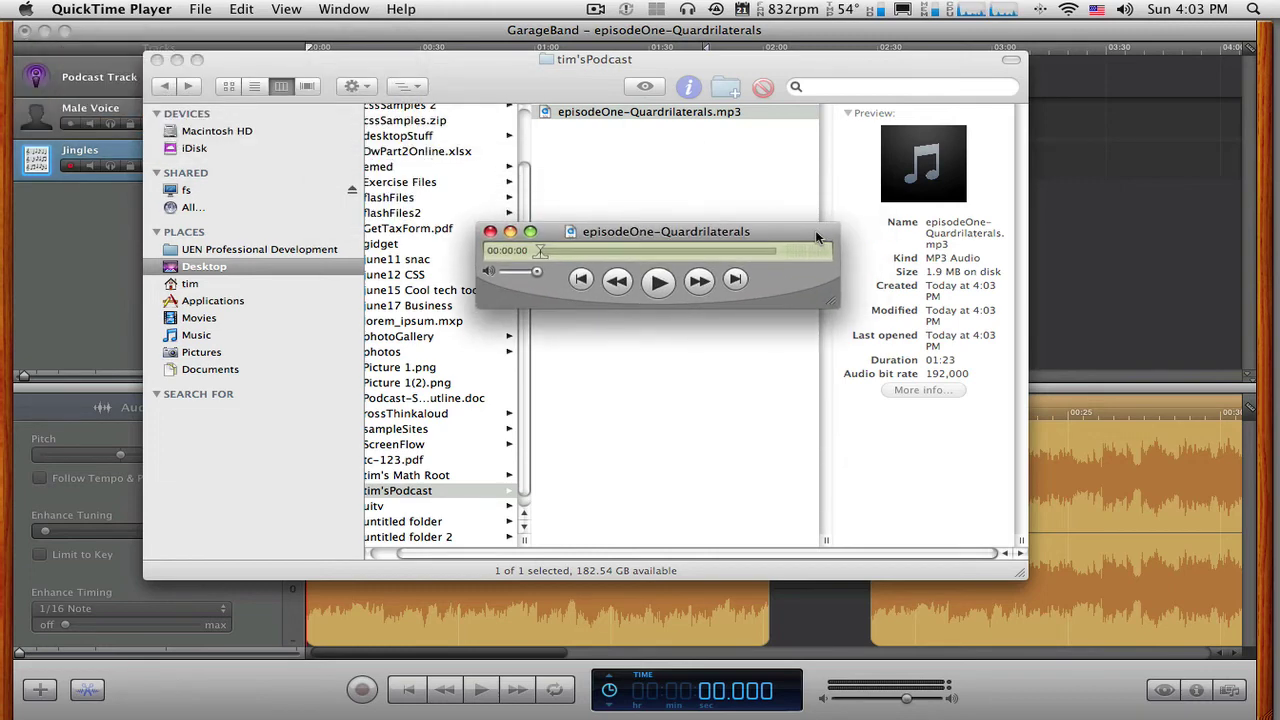
pyautogui.click(664, 291)
pyautogui.click(657, 282)
pyautogui.moveTo(683, 231); pyautogui.dragTo(847, 258)
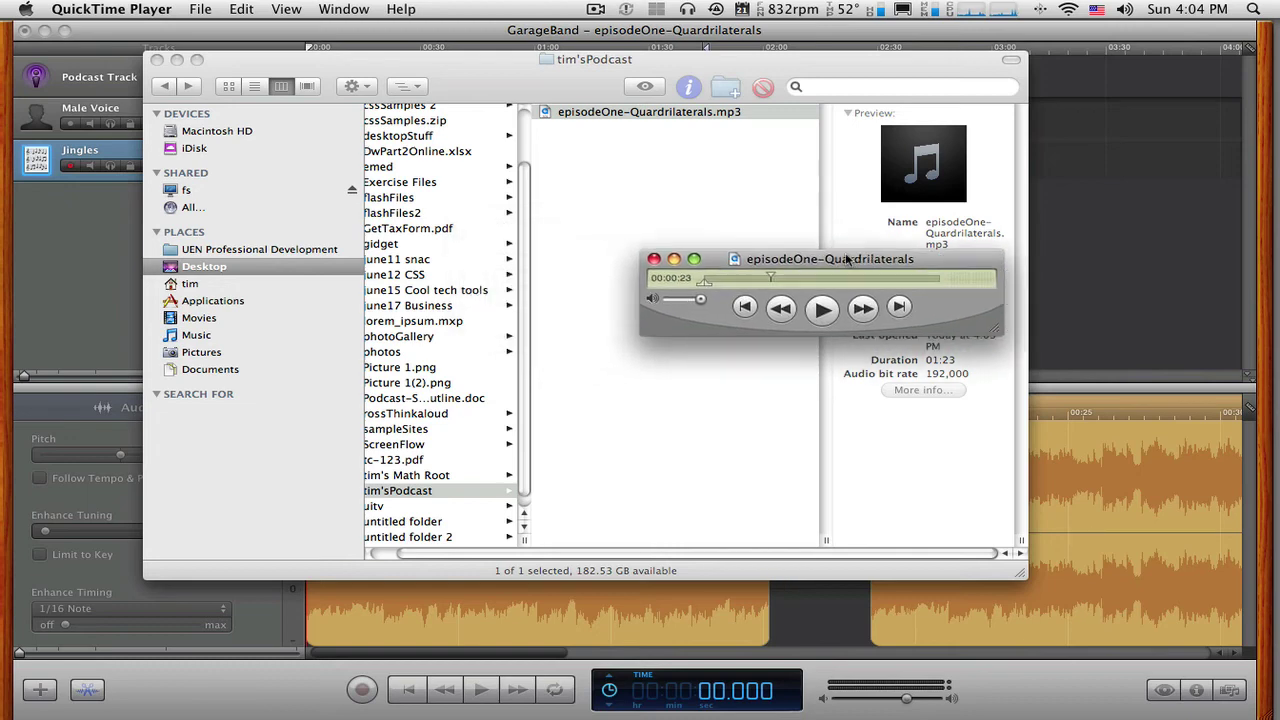
pyautogui.click(655, 260)
# Close the Finder window and switch back to the GarageBand project
pyautogui.click(480, 64)
pyautogui.moveTo(480, 64); pyautogui.dragTo(542, 182)
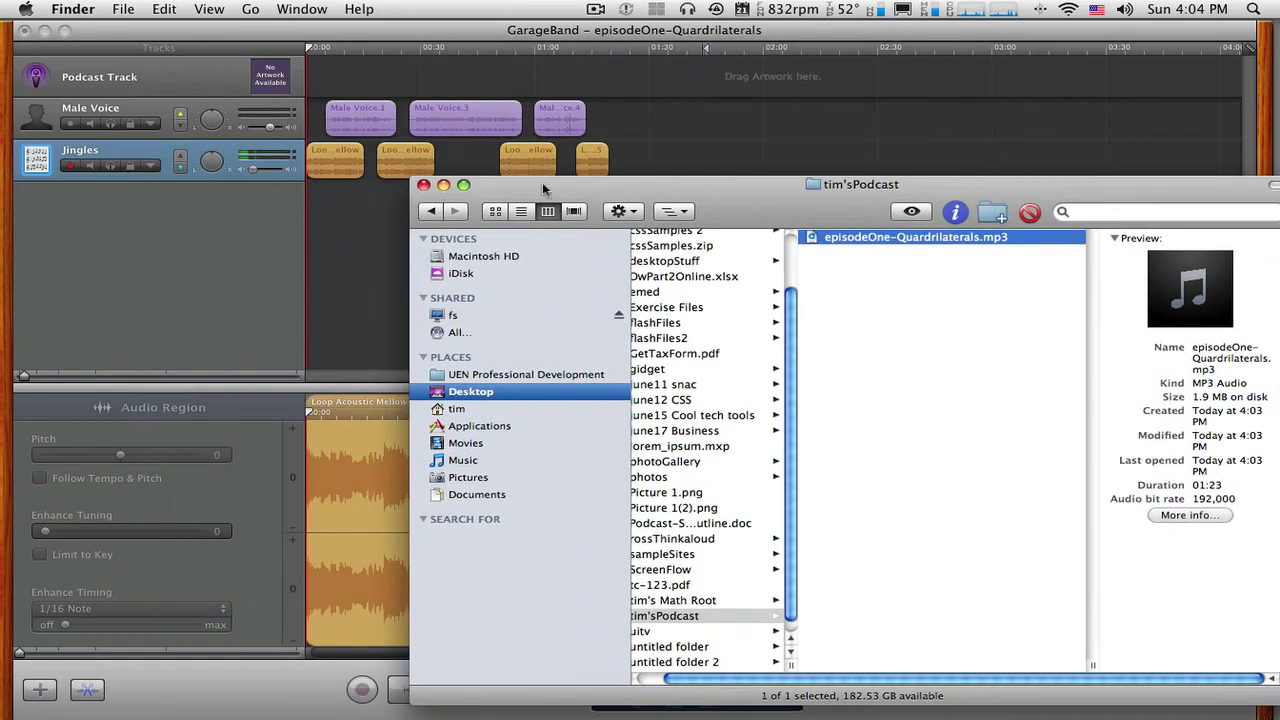
pyautogui.click(424, 186)
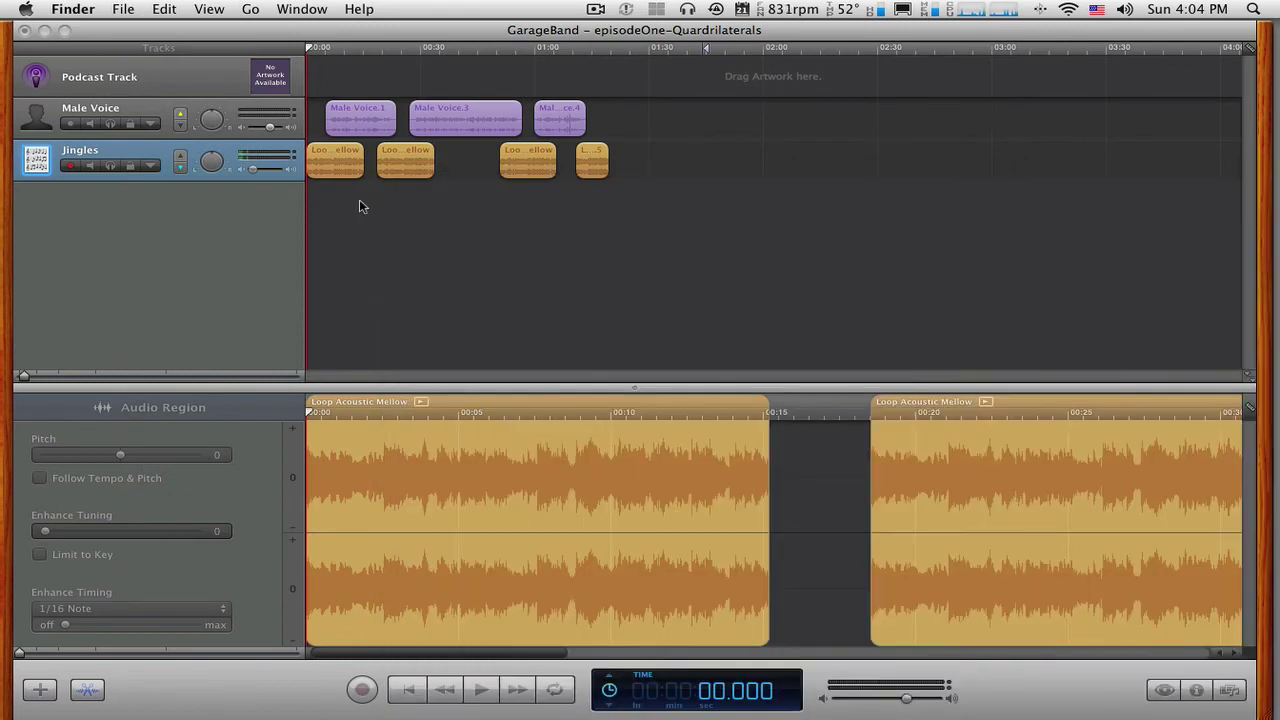
pyautogui.click(596, 167)
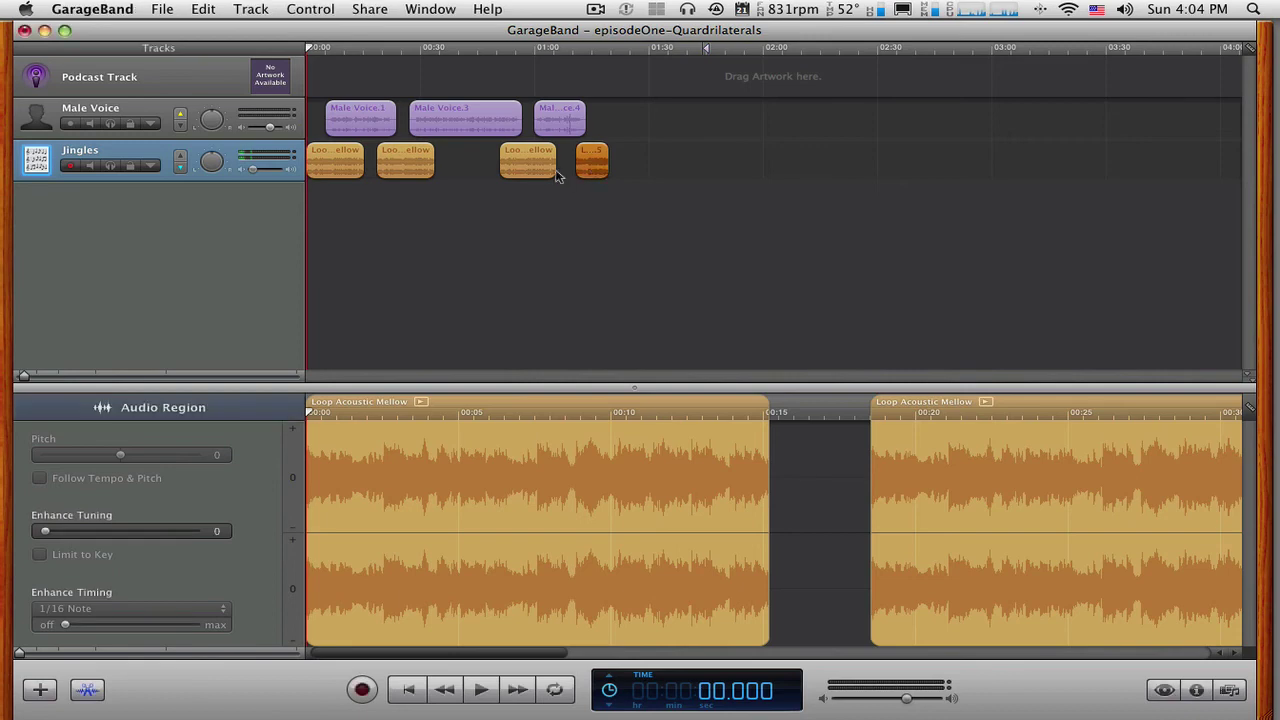
pyautogui.click(515, 171)
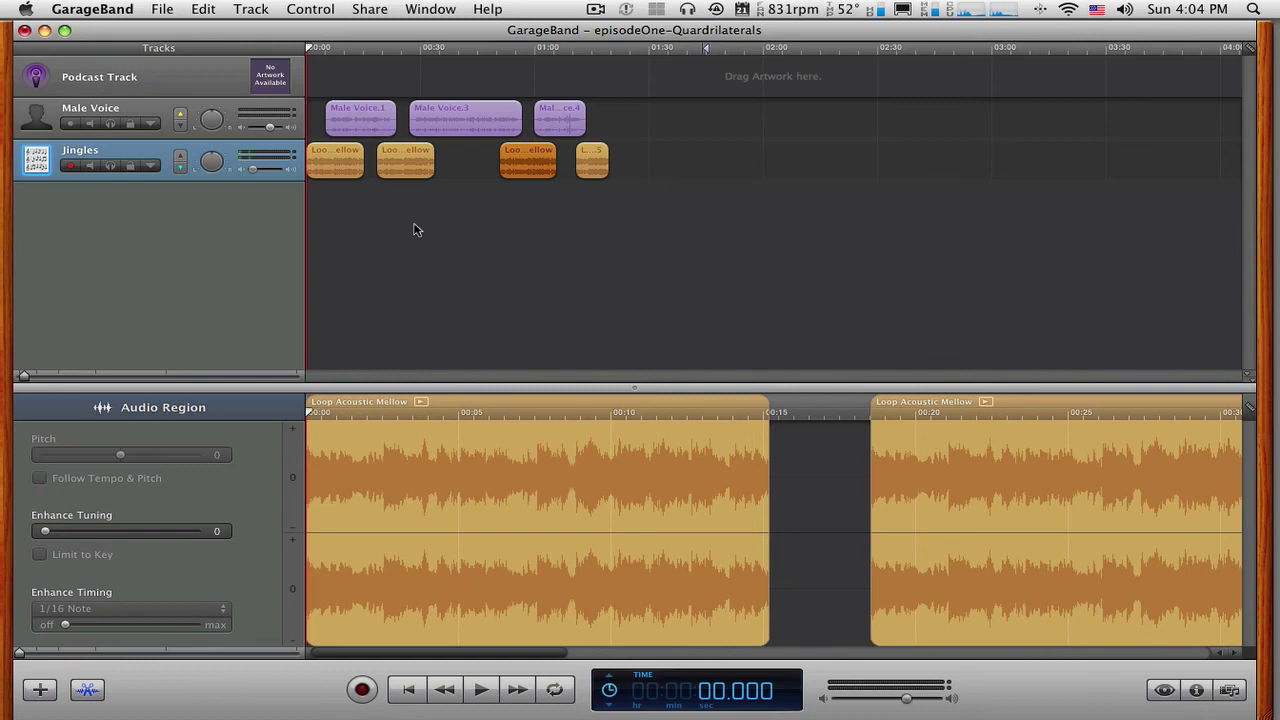
pyautogui.click(417, 230)
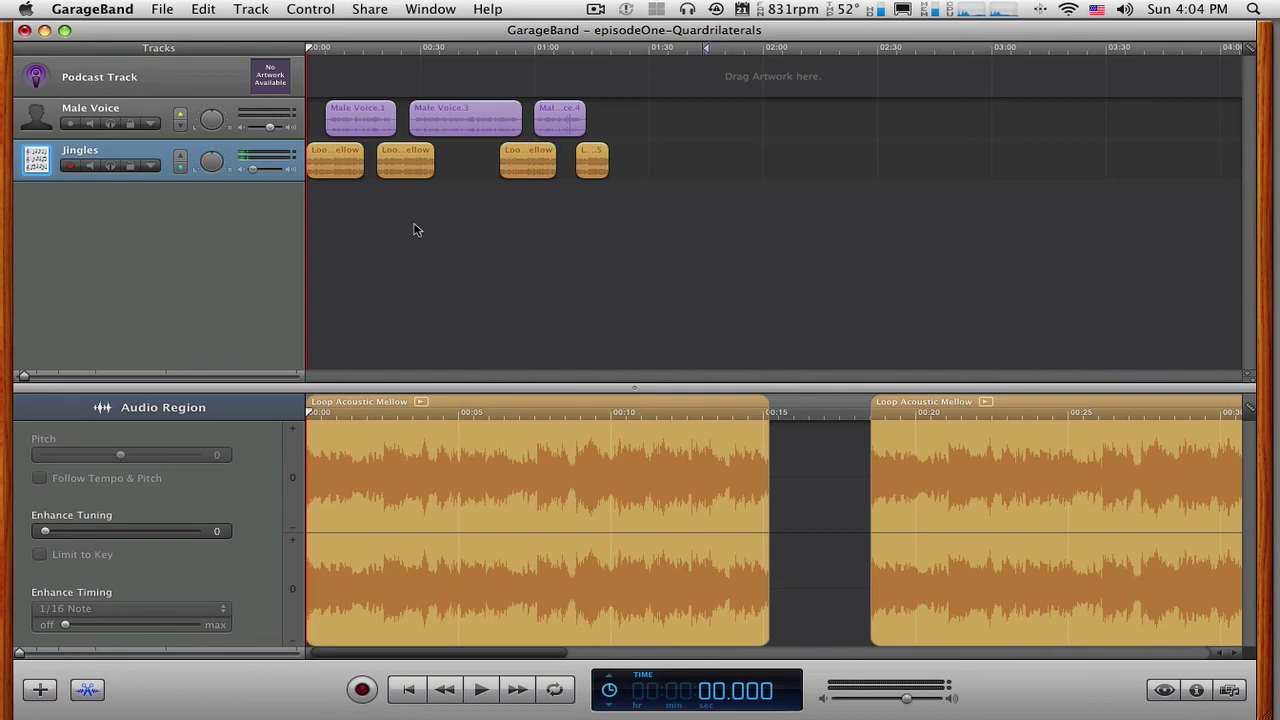